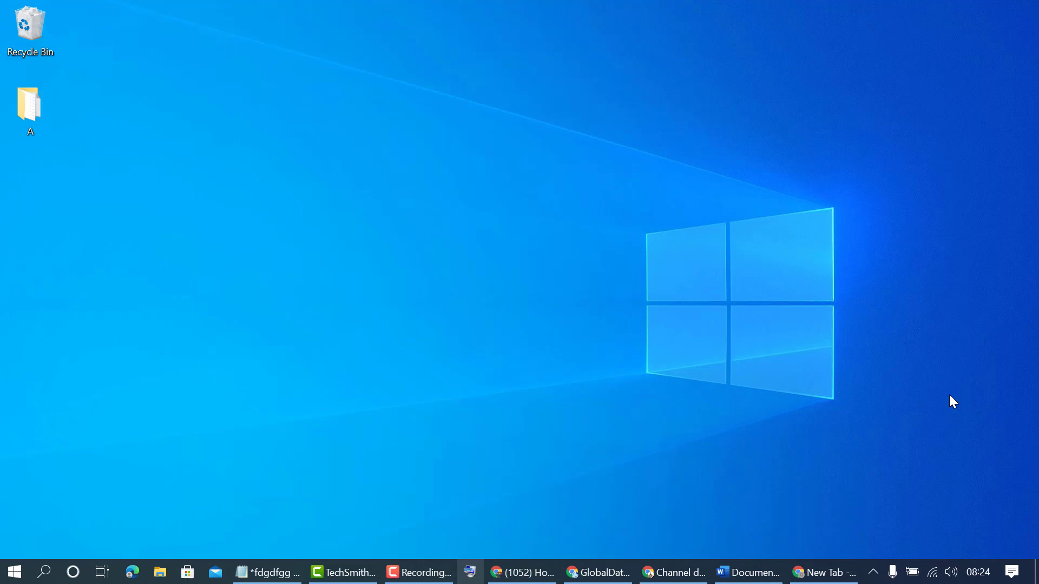
Bring Chrome back and load myaccount.google.com from the address bar suggestion
{"action": "left_click", "coordinate": [816, 572]}
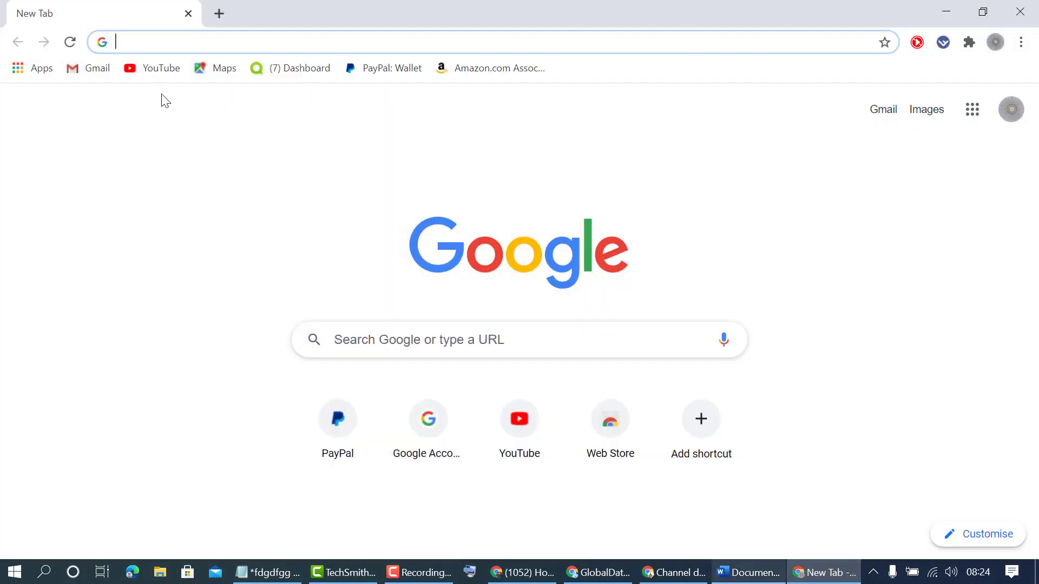
{"action": "type", "text": "my"}
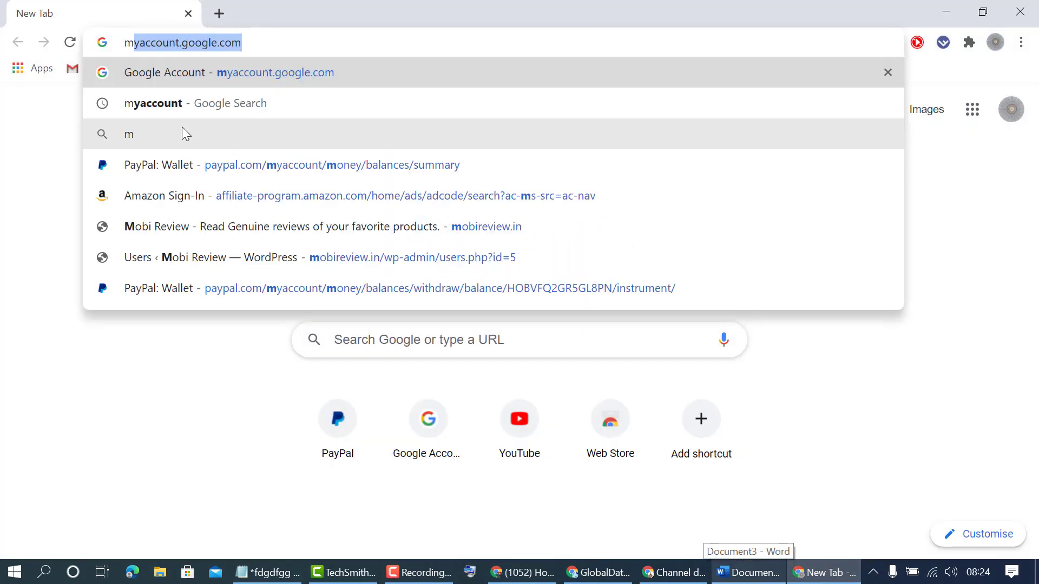
{"action": "type", "text": "acc"}
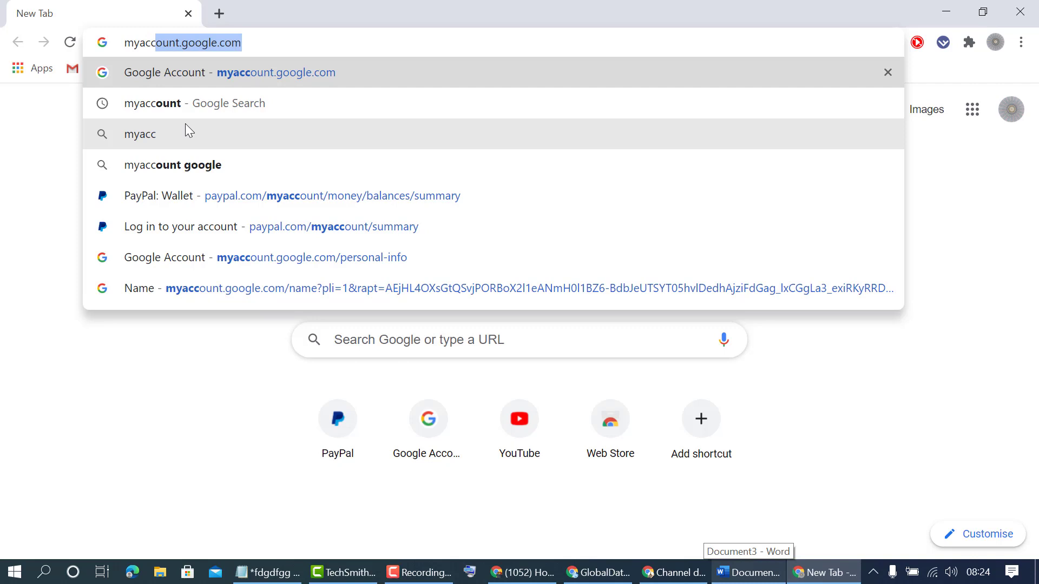
{"action": "type", "text": "ount."}
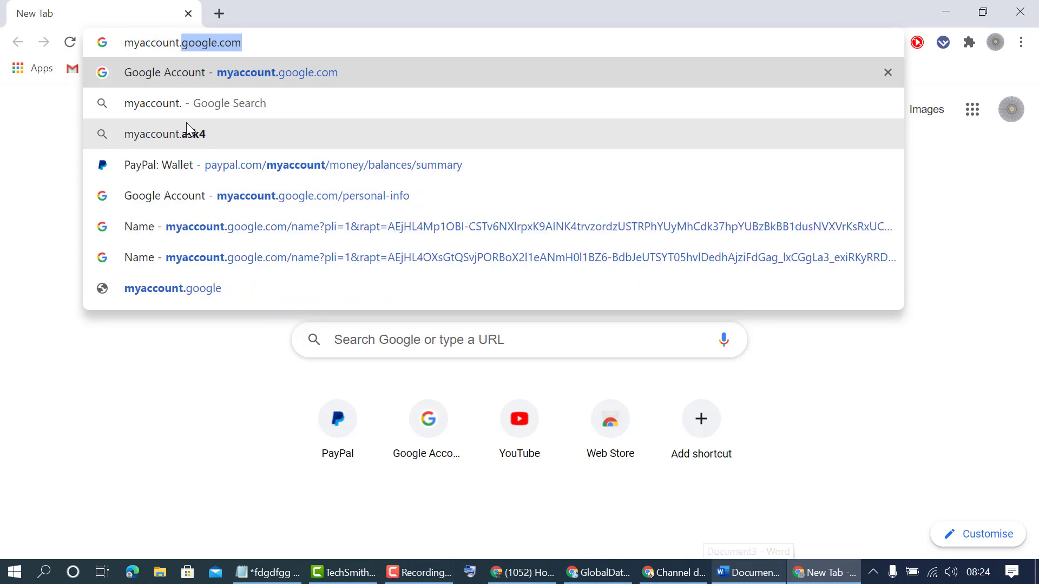
{"action": "left_click", "coordinate": [265, 43]}
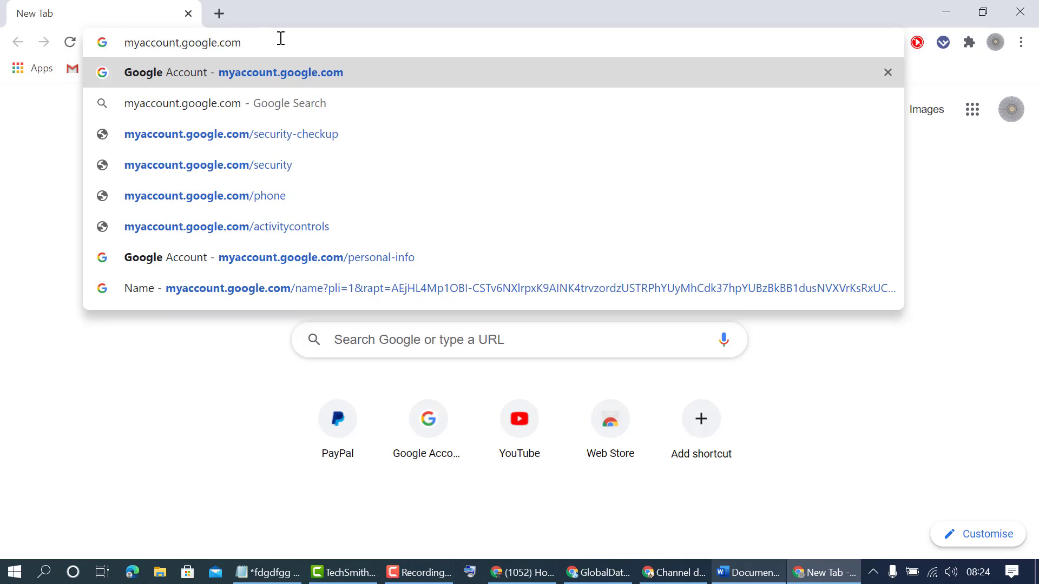
{"action": "key", "text": "Return"}
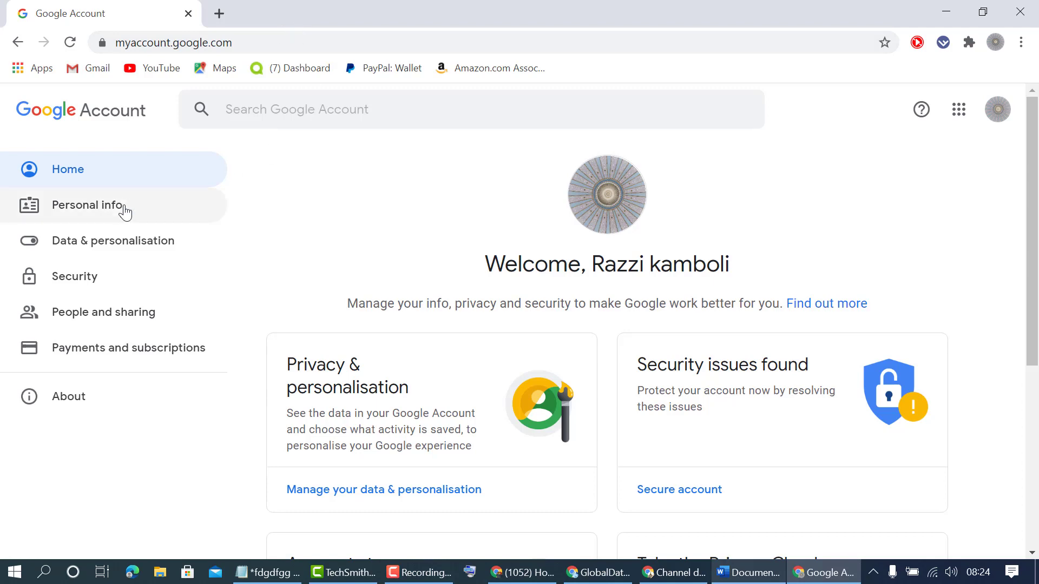
Go to the Personal info section of the Google Account
{"action": "left_click", "coordinate": [85, 214]}
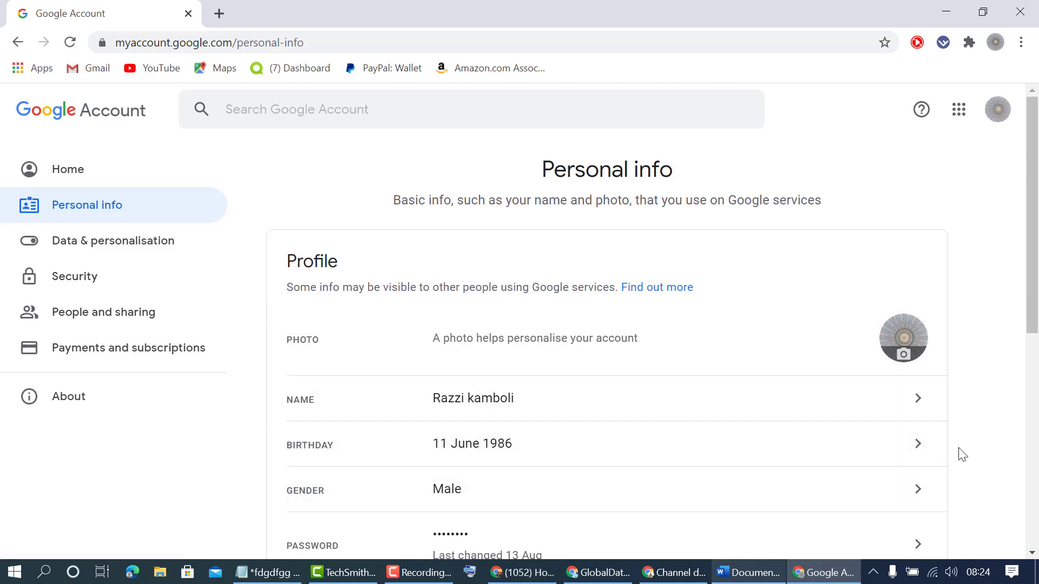
{"action": "left_click", "coordinate": [920, 448]}
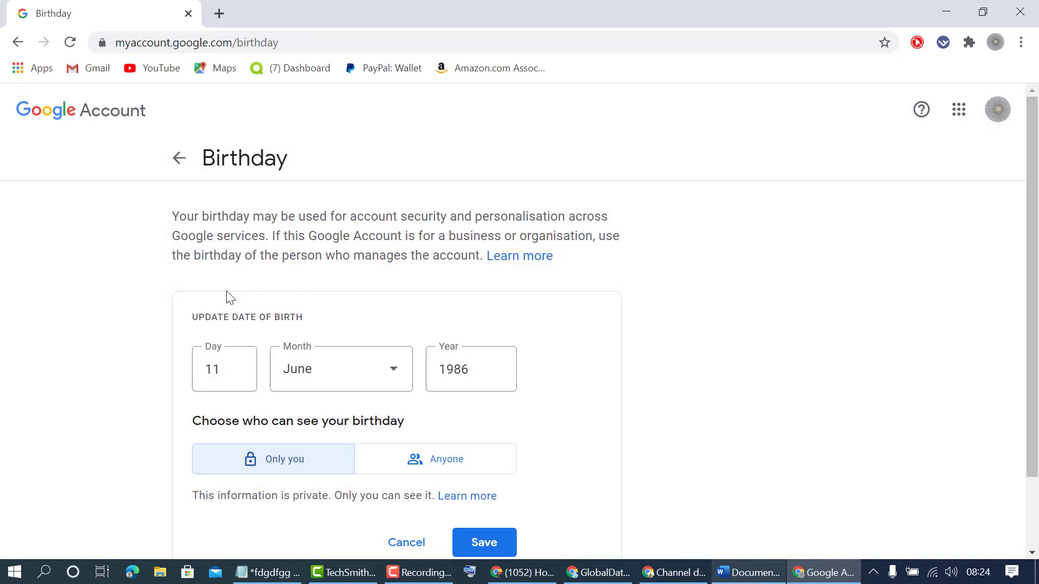
{"action": "left_click", "coordinate": [230, 373]}
{"action": "double_click", "coordinate": [230, 373]}
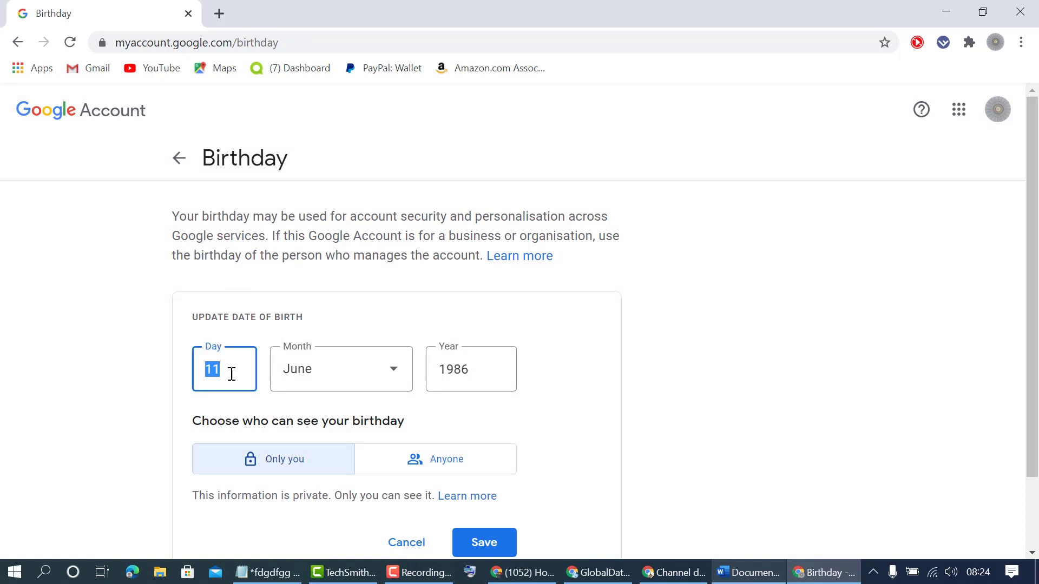
{"action": "type", "text": "1"}
{"action": "type", "text": "5"}
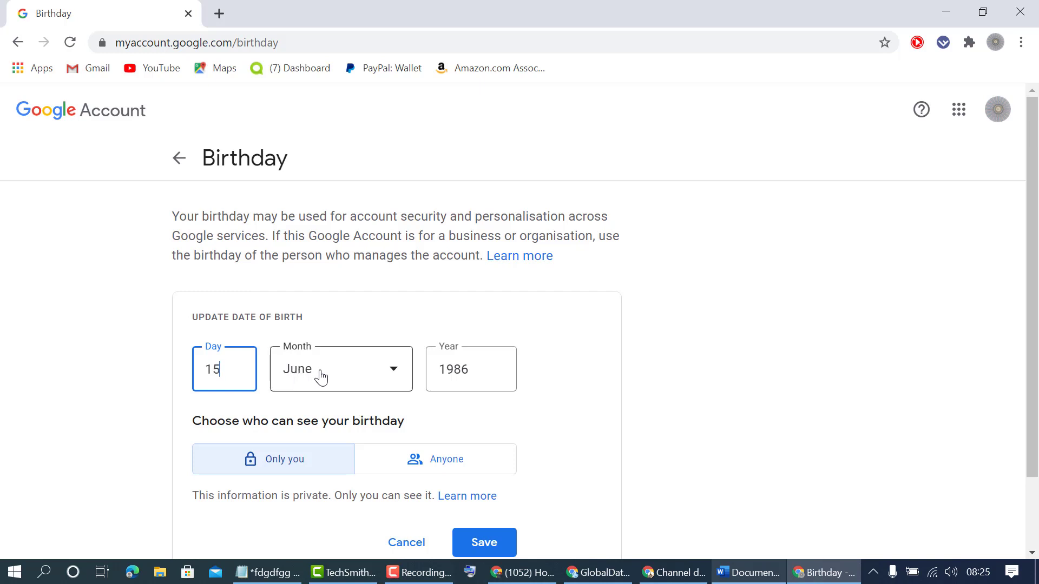
{"action": "left_click", "coordinate": [321, 373]}
{"action": "left_click", "coordinate": [304, 298]}
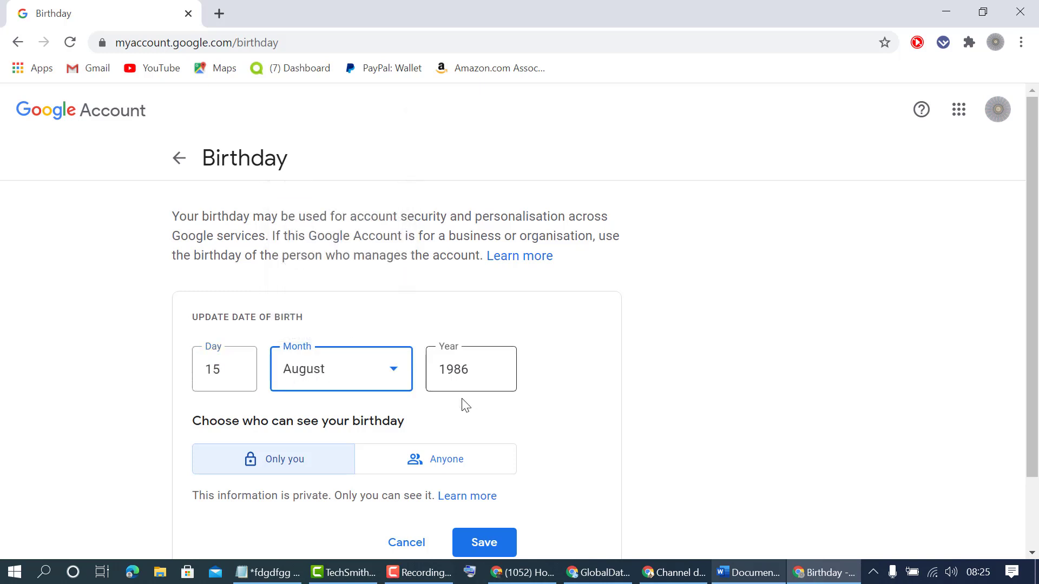
{"action": "left_click", "coordinate": [461, 372]}
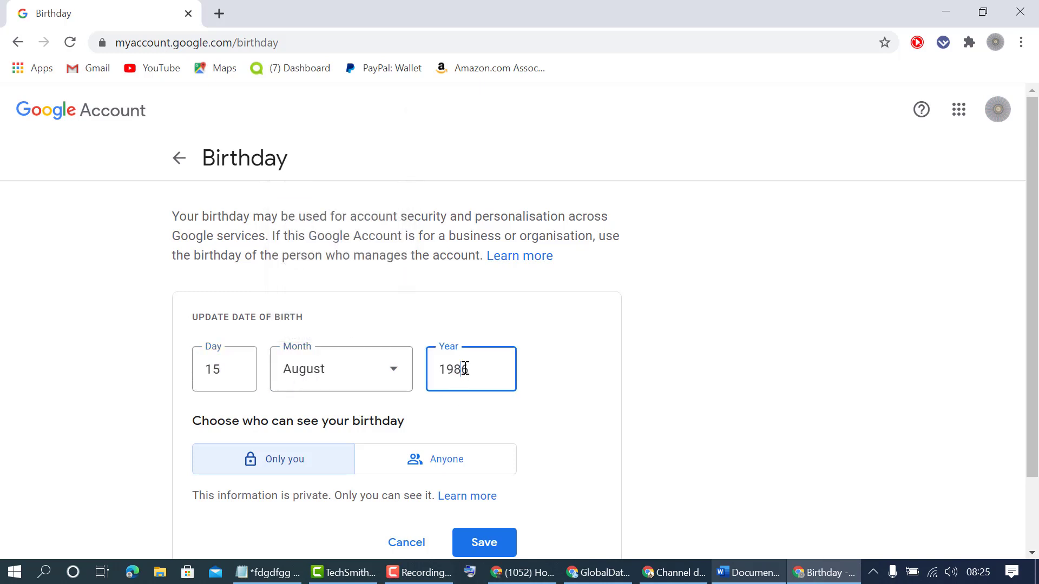
{"action": "left_click_drag", "start_coordinate": [461, 371], "coordinate": [471, 369]}
{"action": "type", "text": "7"}
{"action": "scroll", "coordinate": [536, 349], "scroll_direction": "down", "scroll_amount": 1}
{"action": "left_click", "coordinate": [219, 451]}
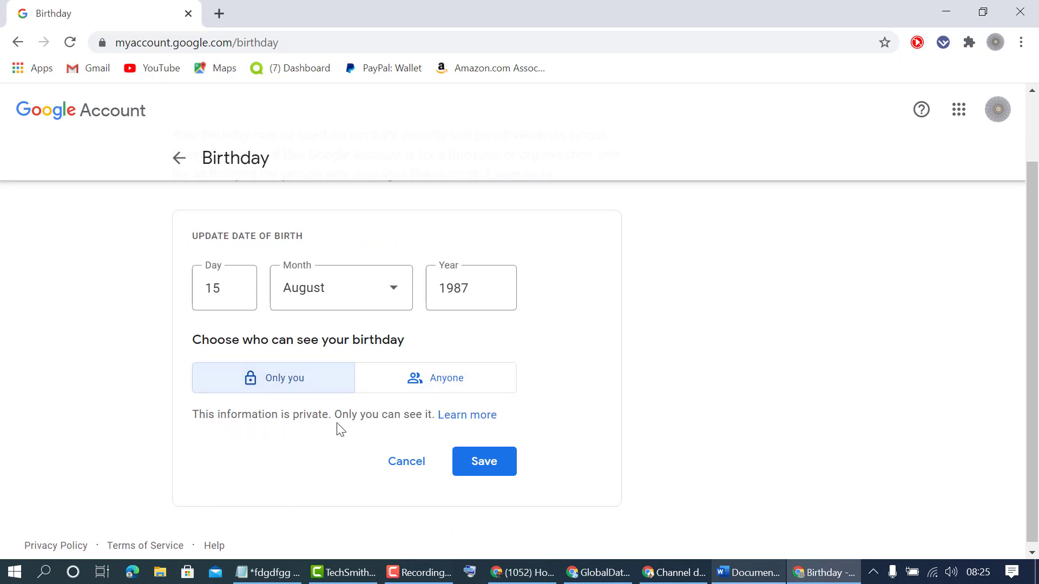
Make the birthday visible to Anyone
{"action": "left_click", "coordinate": [447, 383]}
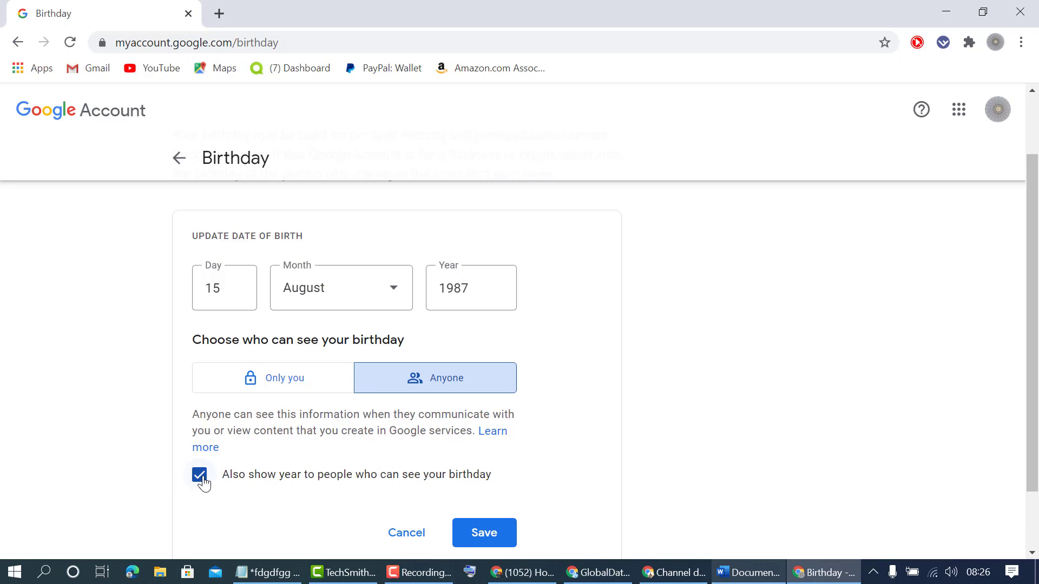
{"action": "left_click", "coordinate": [244, 495]}
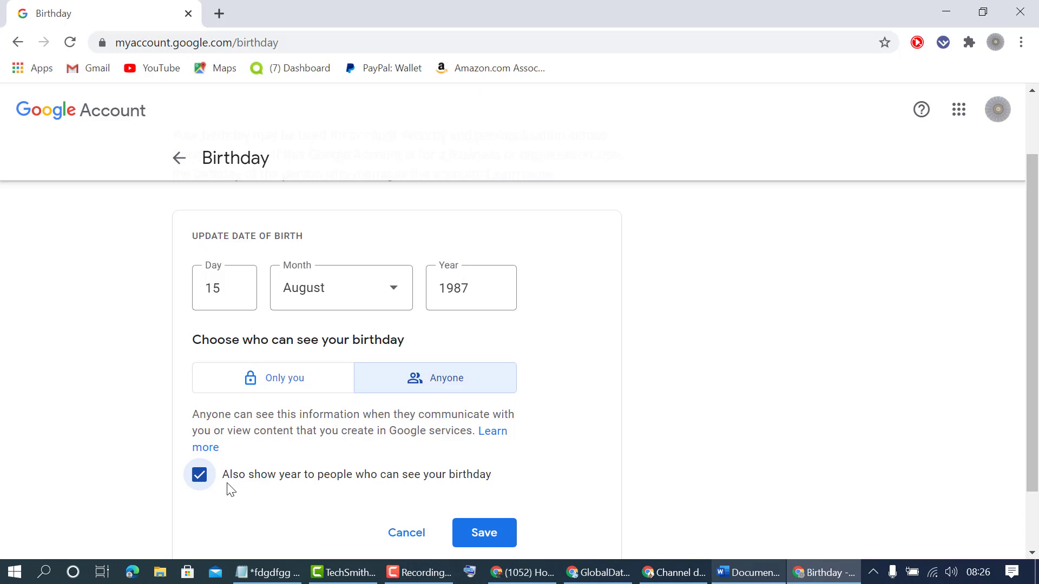
Hide the birth year, then save and confirm the new birthday
{"action": "left_click", "coordinate": [200, 476]}
{"action": "left_click", "coordinate": [486, 533]}
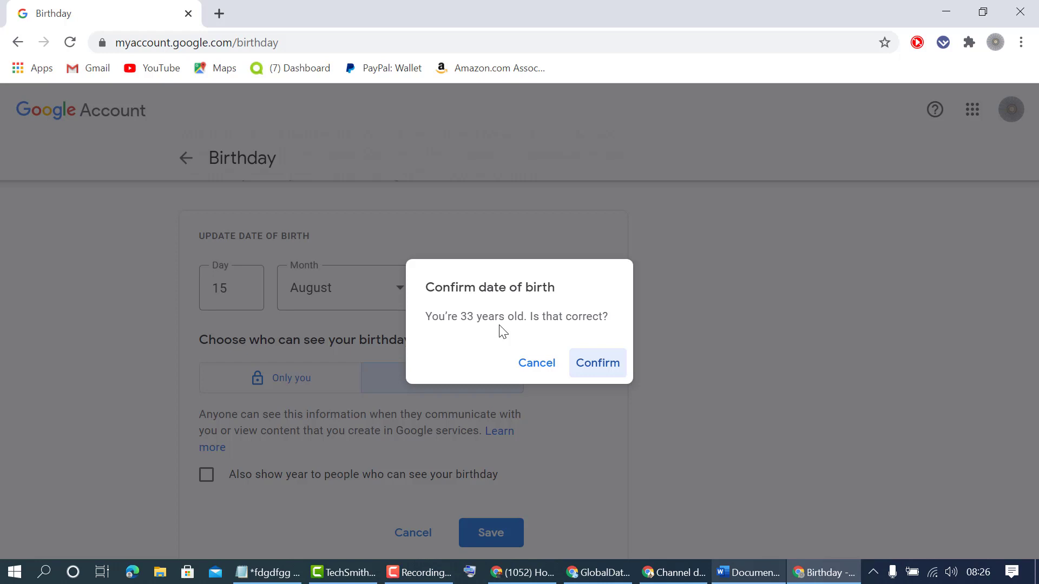
{"action": "left_click", "coordinate": [597, 363]}
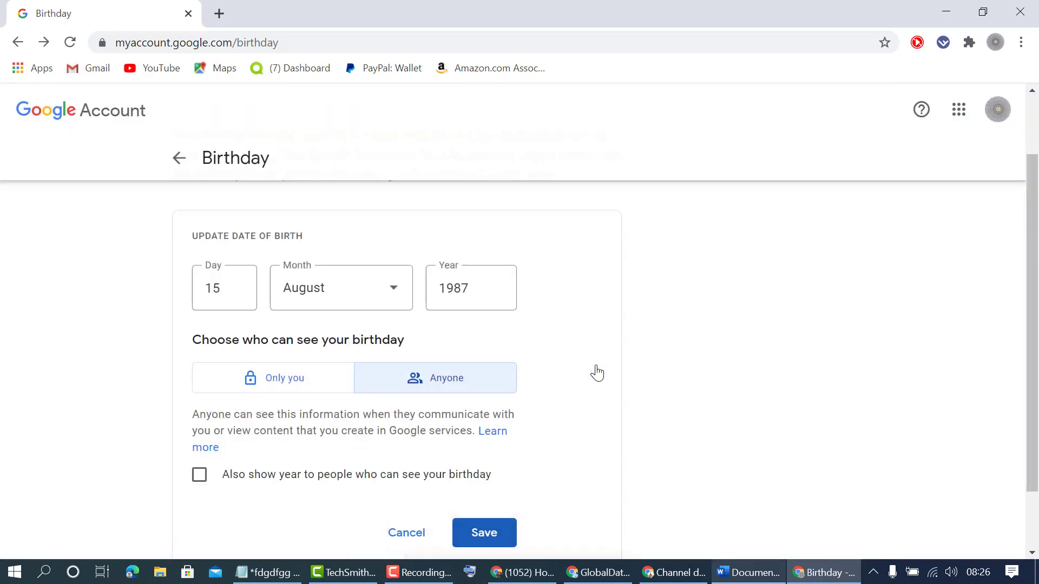
{"action": "scroll", "coordinate": [126, 402], "scroll_direction": "down", "scroll_amount": 2}
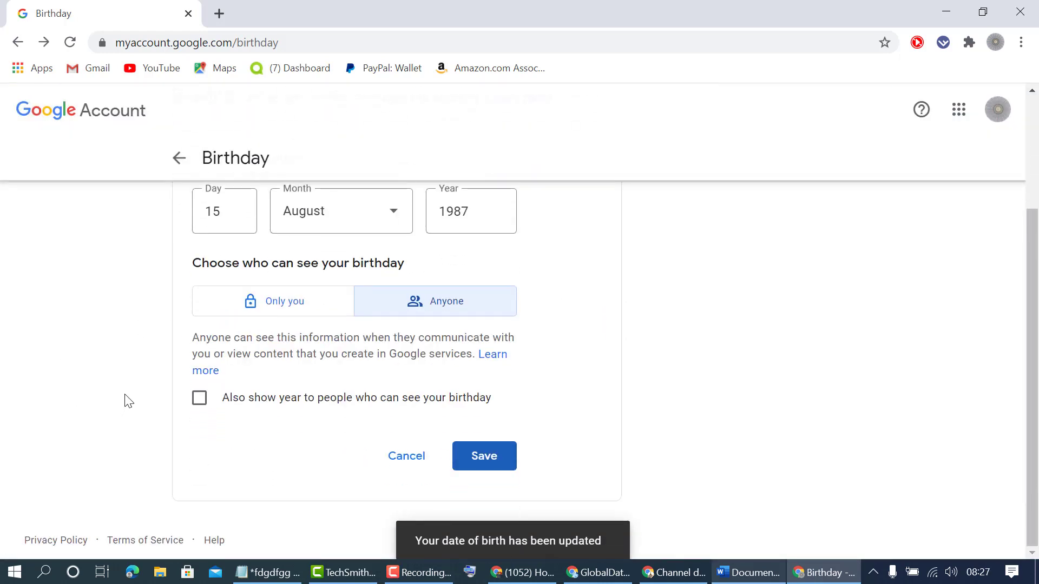
{"action": "scroll", "coordinate": [126, 401], "scroll_direction": "up", "scroll_amount": 3}
{"action": "scroll", "coordinate": [126, 402], "scroll_direction": "down", "scroll_amount": 1}
{"action": "scroll", "coordinate": [126, 402], "scroll_direction": "down", "scroll_amount": 1}
{"action": "scroll", "coordinate": [126, 402], "scroll_direction": "up", "scroll_amount": 2}
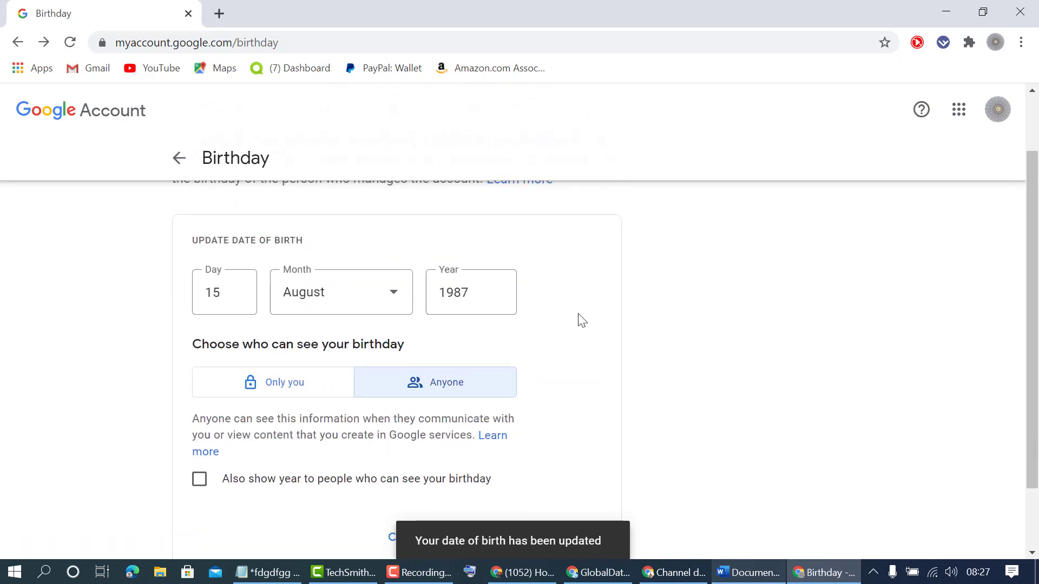
{"action": "scroll", "coordinate": [582, 320], "scroll_direction": "down", "scroll_amount": 1}
{"action": "scroll", "coordinate": [582, 320], "scroll_direction": "up", "scroll_amount": 2}
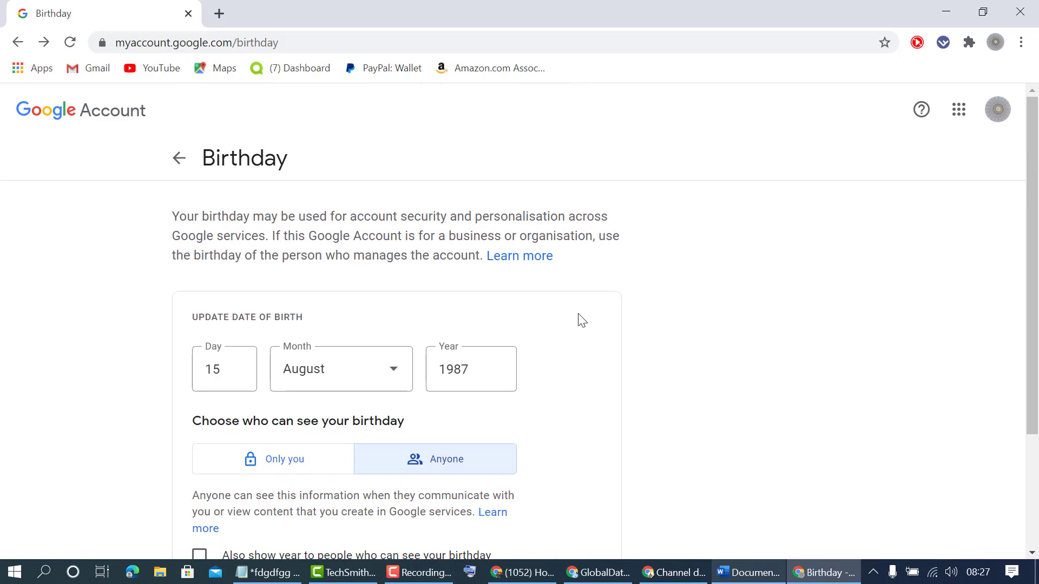